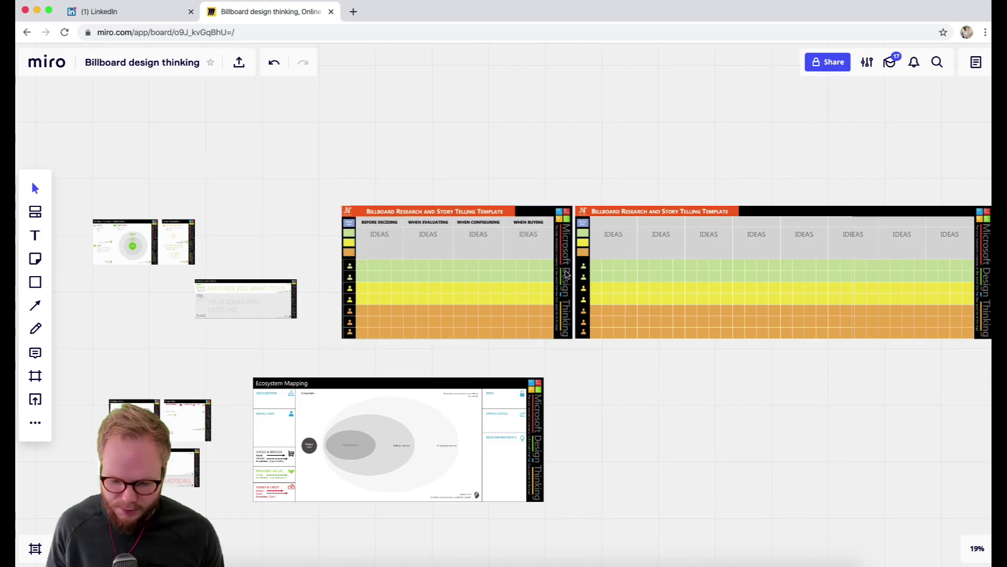
Scroll the Miro board to bring the pasted Problem Matrix and Project Plan screenshot into view.
scroll(358, 404, "down", 10)
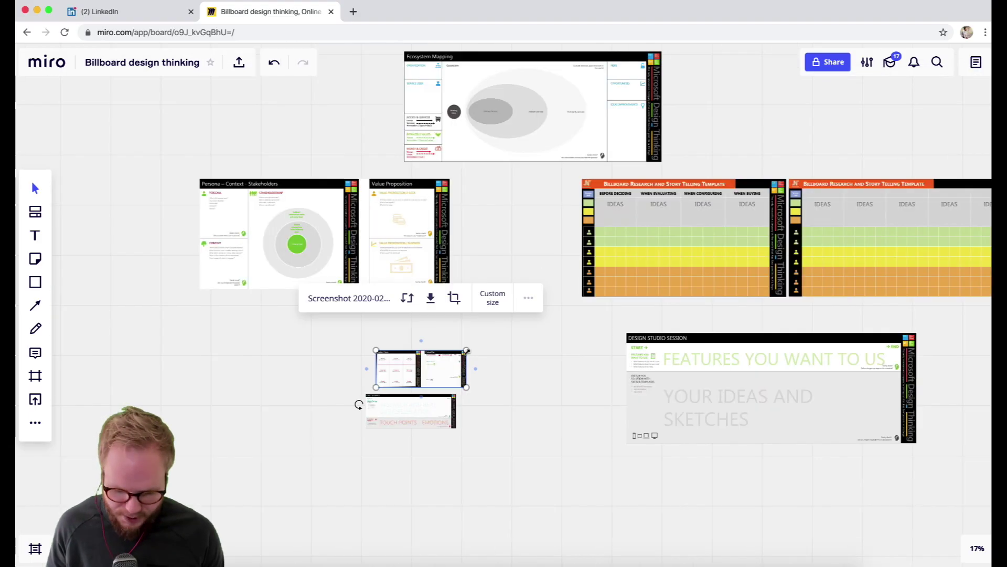
Enlarge the pasted Problem Matrix and Project Plan screenshot and move it left into open space.
left_click_drag(544, 477, 836, 393)
scroll(457, 456, "left", 3)
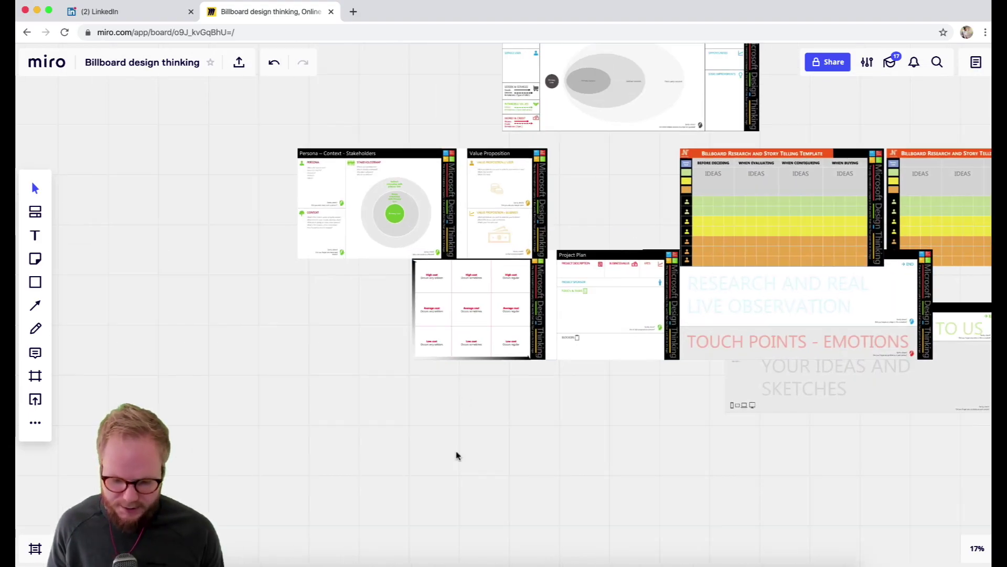
left_click(558, 306)
left_click_drag(558, 306, 262, 347)
Nudge it further left and snap the Persona and Value Proposition image beside Project Plan.
scroll(238, 373, "left", 4)
scroll(238, 372, "down", 2)
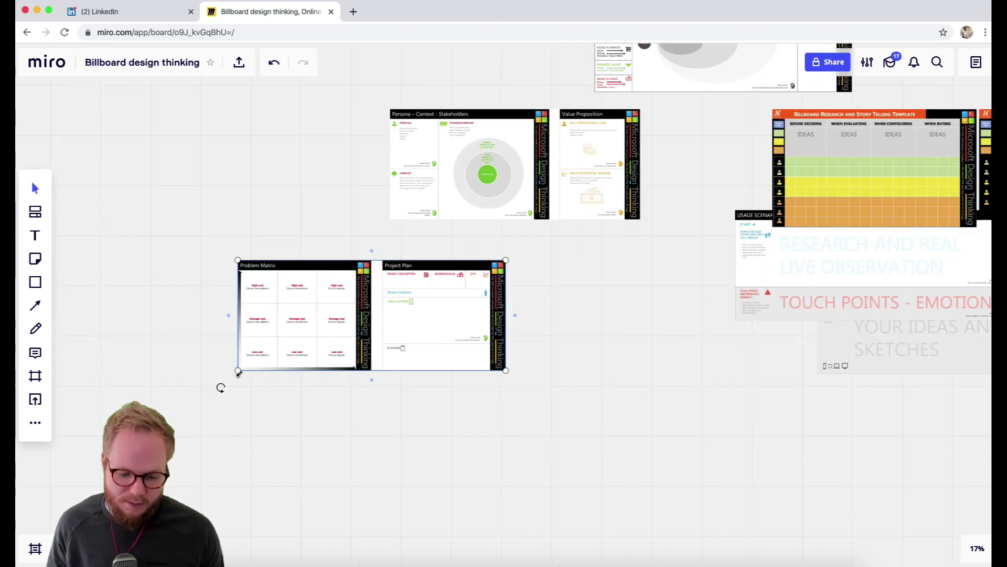
scroll(332, 299, "up", 3)
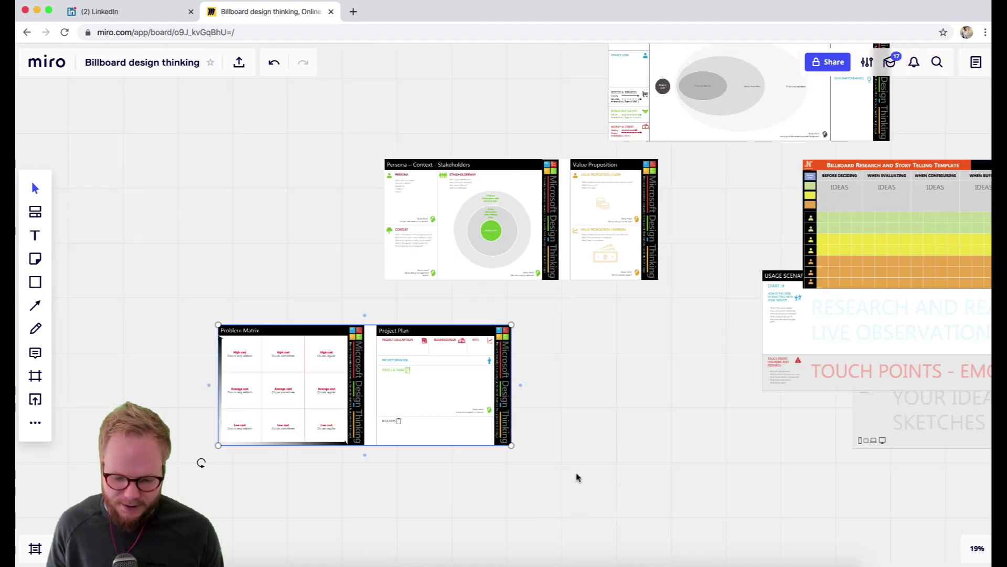
scroll(546, 435, "right", 2)
scroll(545, 436, "down", 2)
left_click_drag(332, 344, 299, 343)
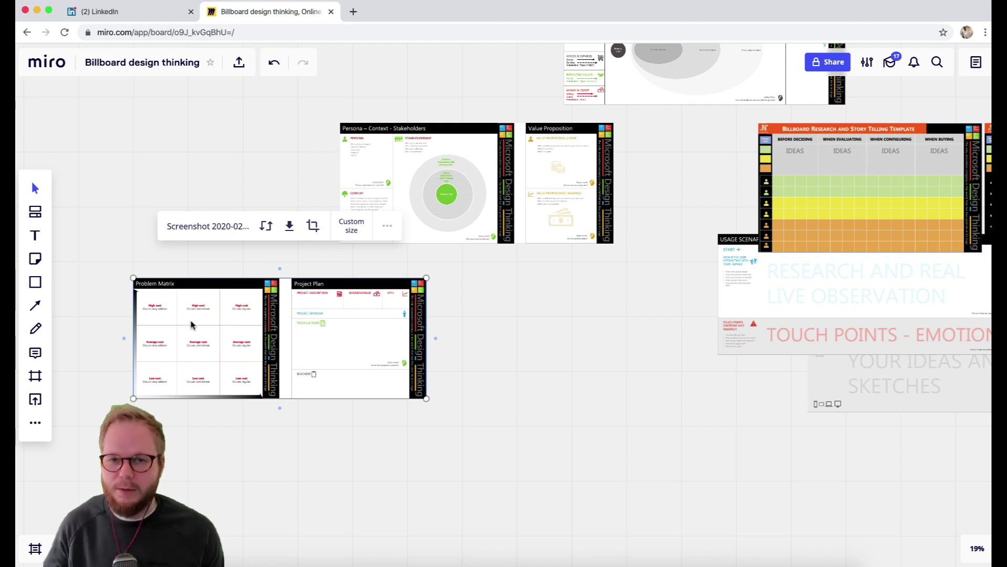
left_click_drag(441, 165, 441, 221)
scroll(445, 257, "down", 2)
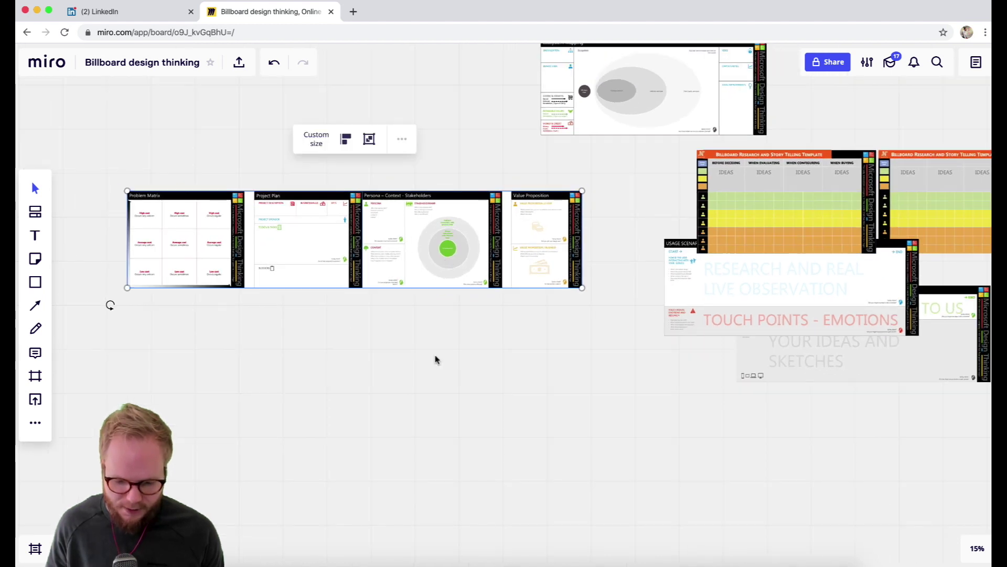
Shift the Persona and Value Proposition images left to close the gap in the row.
left_click(431, 321)
left_click_drag(474, 168, 281, 310)
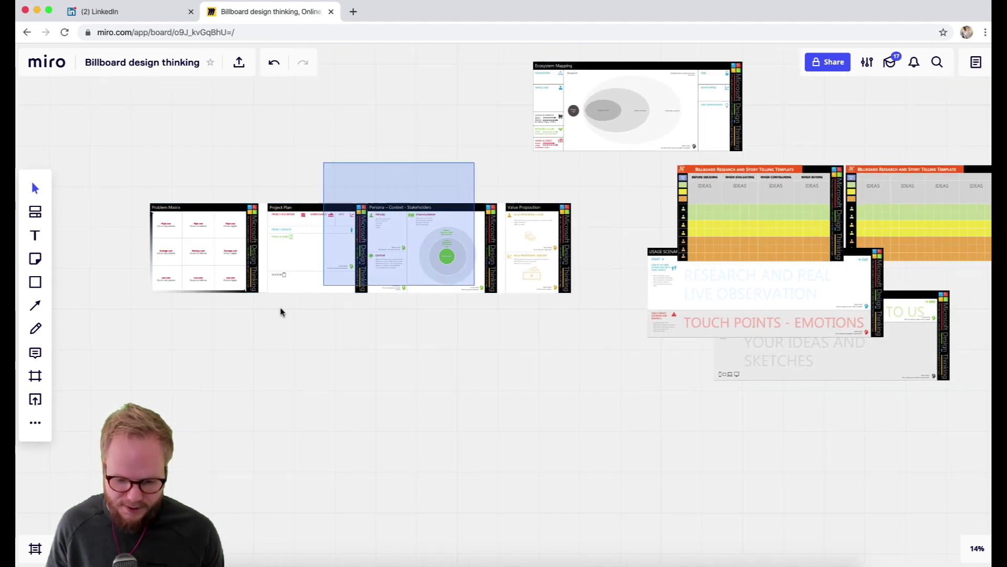
left_click(388, 261)
left_click_drag(288, 248, 224, 250)
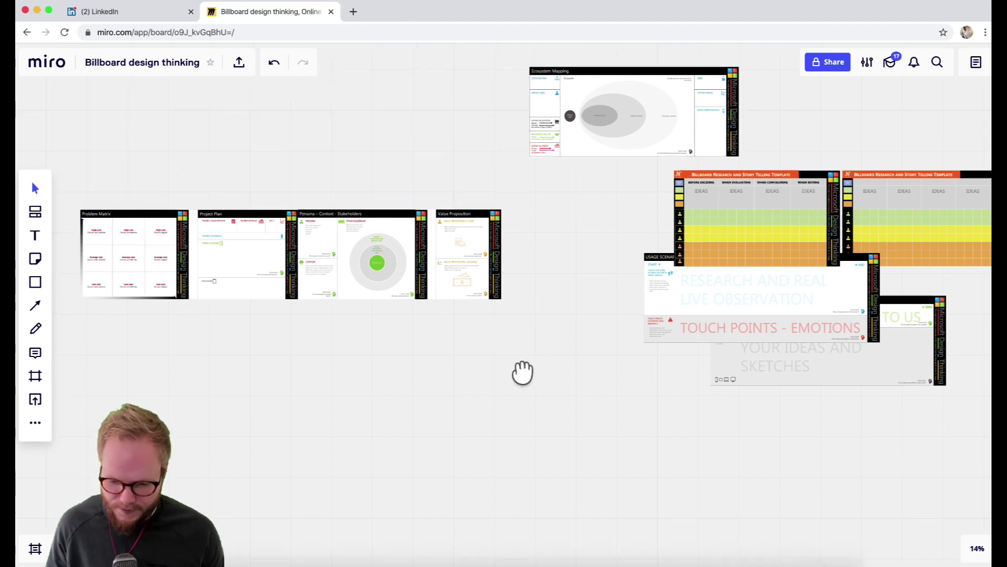
scroll(522, 371, "up", 2)
Place Ecosystem Mapping after Value Proposition, then move the whole row left and up.
left_click(591, 151)
left_click_drag(591, 151, 352, 384)
scroll(245, 370, "up", 5)
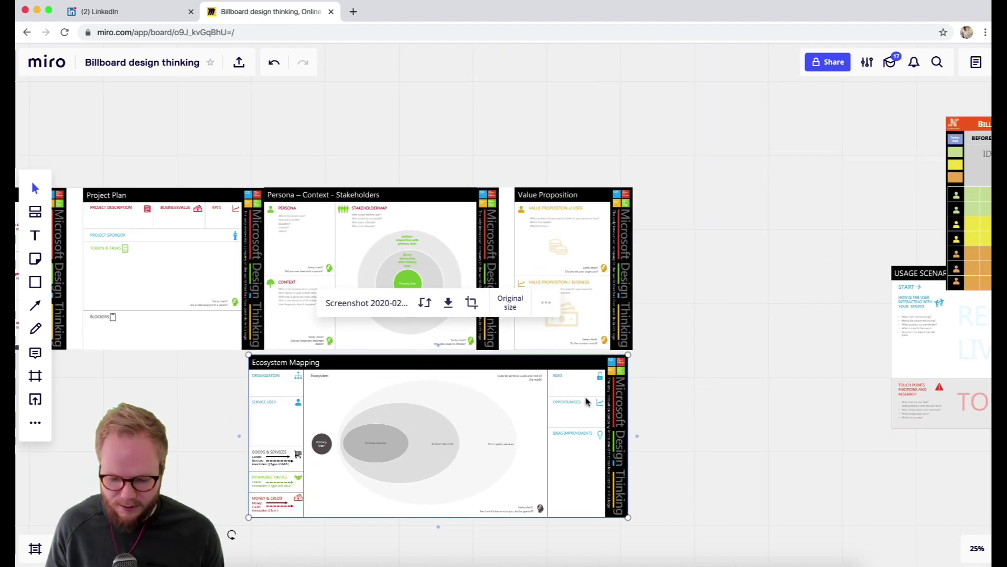
scroll(585, 401, "down", 5)
scroll(754, 434, "right", 3)
left_click_drag(330, 393, 530, 299)
scroll(410, 308, "down", 3)
left_click_drag(411, 309, 334, 288)
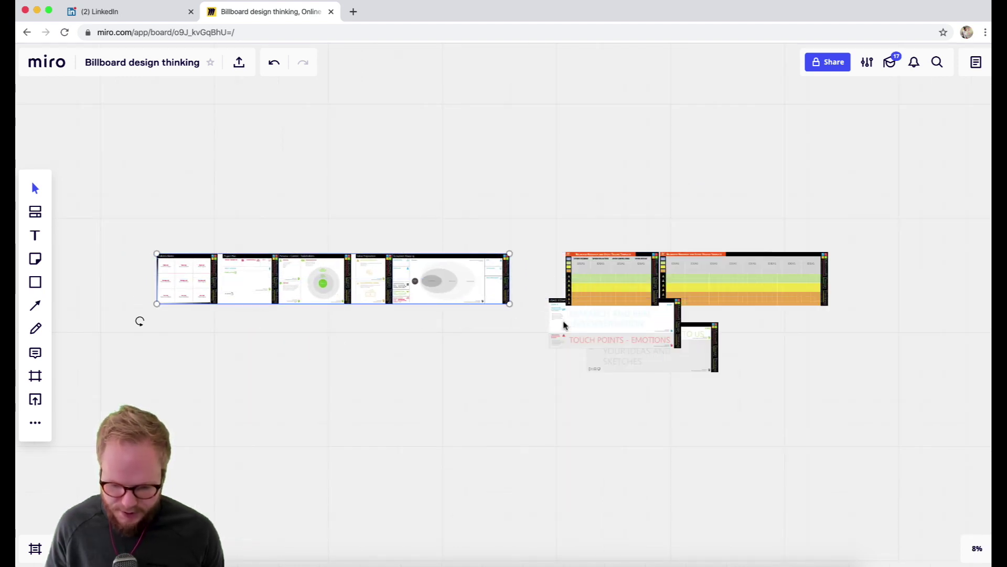
scroll(589, 322, "up", 5)
Group the five left-row images with Usage Scenario and move the six-image row to the board's top.
left_click_drag(590, 322, 569, 254)
scroll(465, 350, "down", 5)
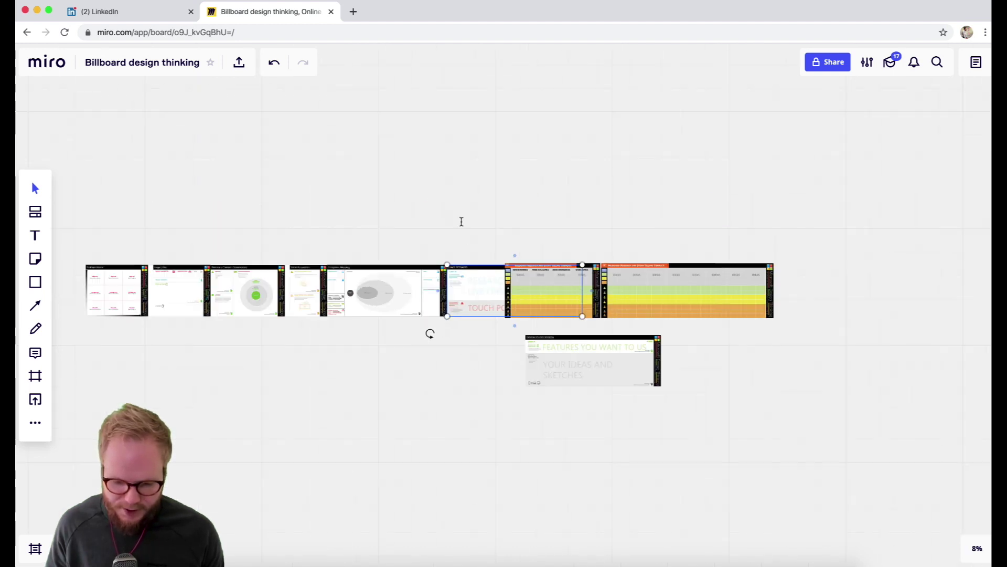
left_click(489, 180)
left_click_drag(365, 378, 68, 330)
mouse_move(365, 294)
left_mouse_down()
mouse_move(292, 299)
mouse_move(376, 290)
left_mouse_up()
left_click(472, 291, "shift")
left_click_drag(472, 291, 429, 154)
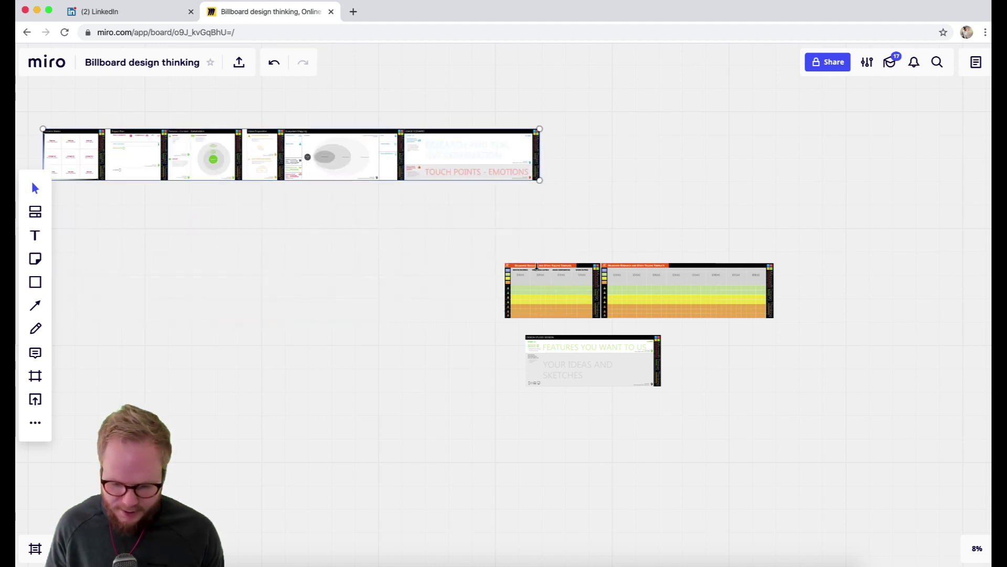
Delete the duplicate orange research template and enlarge Design Studio Session beside the remaining one.
left_click(549, 300)
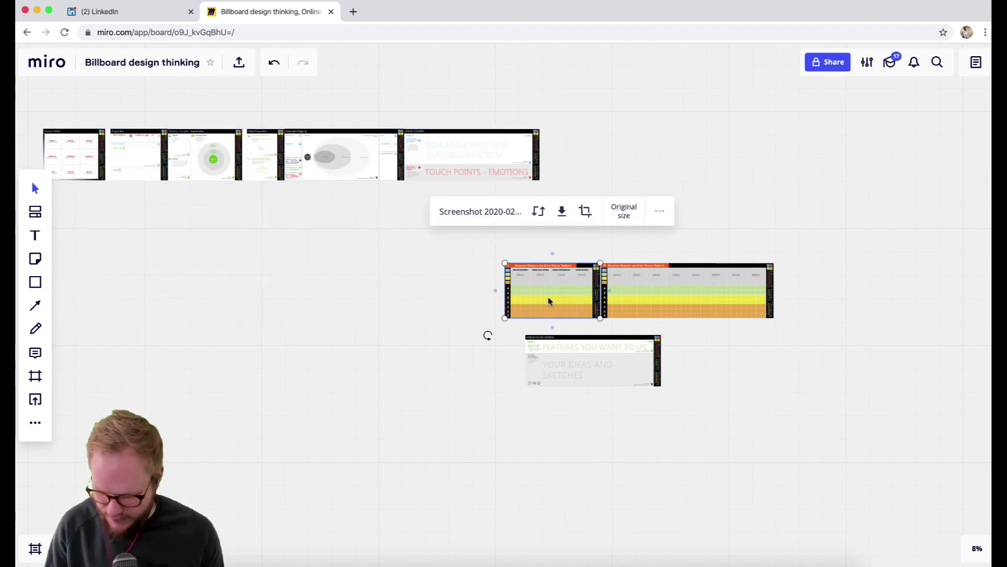
key("Delete")
left_click(579, 373)
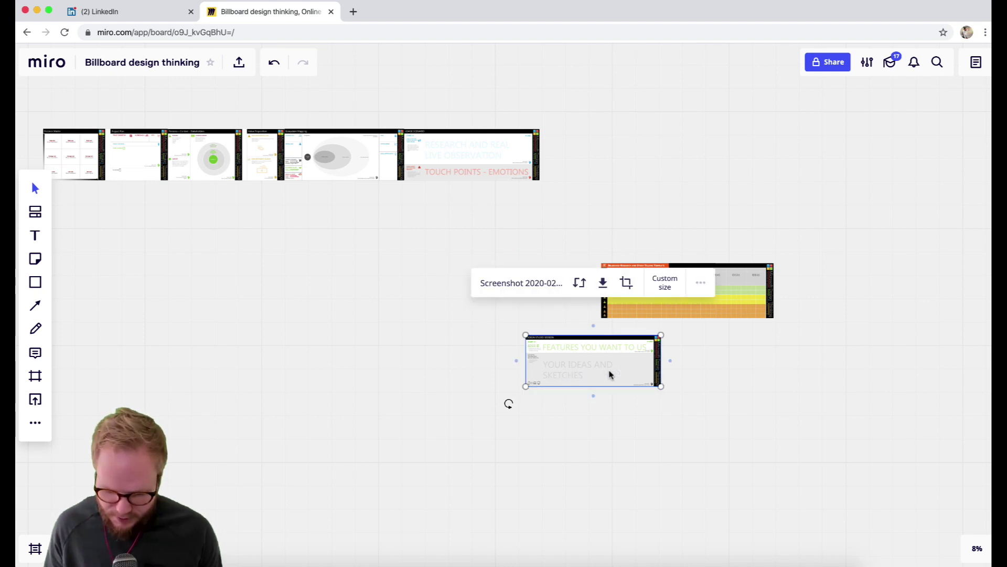
left_click_drag(577, 379, 825, 309)
left_click_drag(911, 315, 918, 318)
Join the top row of templates onto the orange image row and enlarge it slightly.
left_click_drag(584, 97, 85, 214)
left_click_drag(200, 150, 261, 285)
left_click_drag(105, 315, 83, 322)
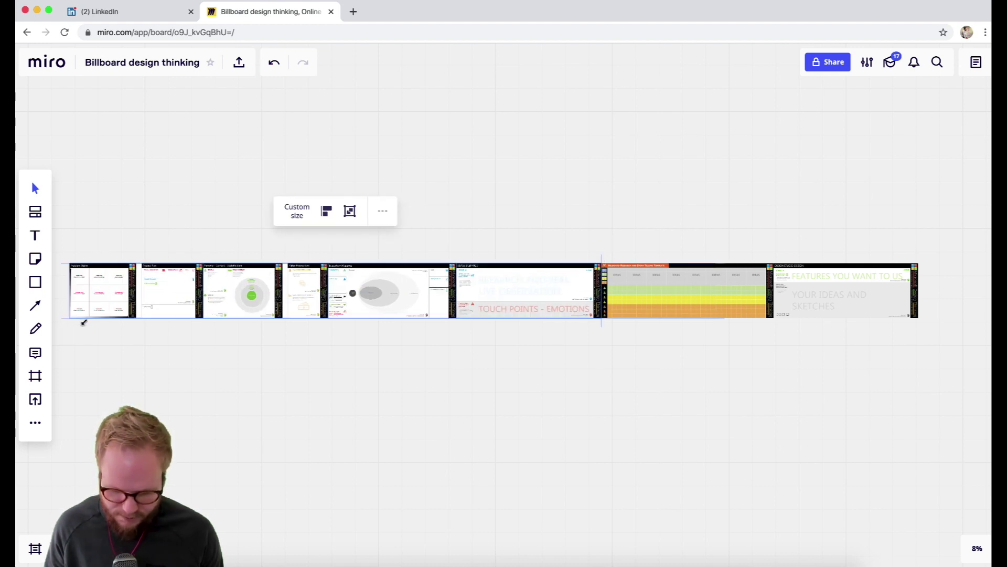
left_click_drag(278, 382, 349, 373)
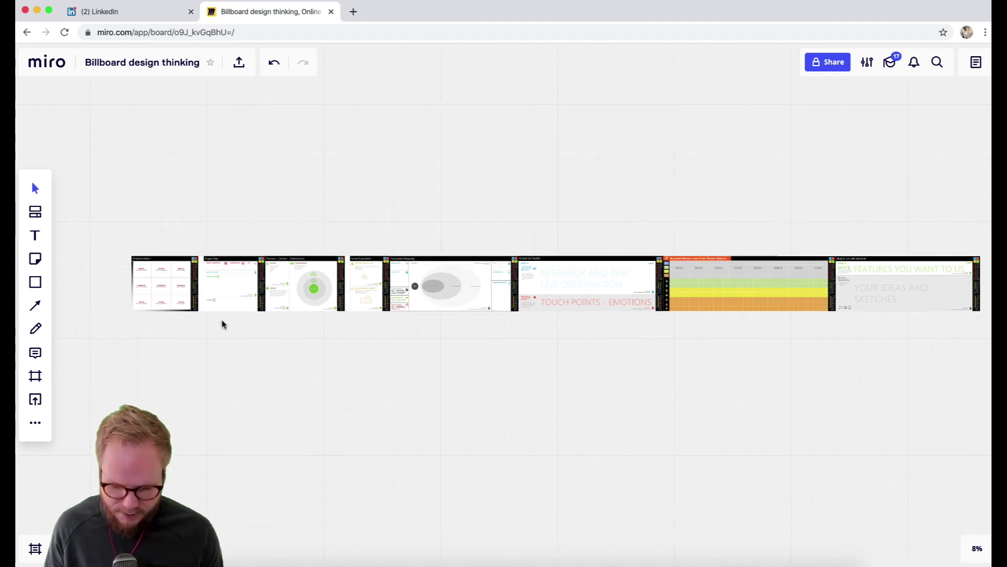
scroll(205, 291, "up", 5)
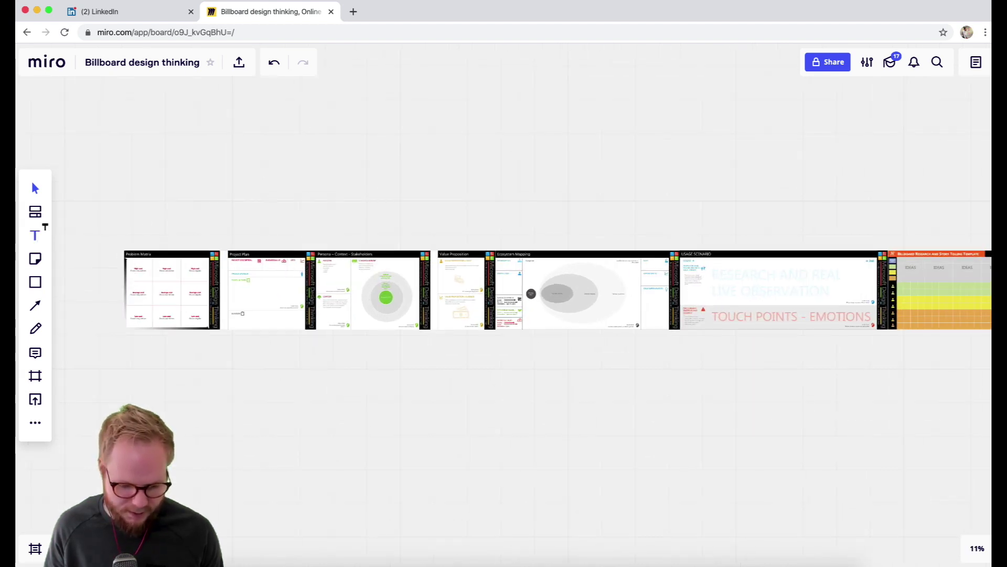
Add separate 'Day 1', 'Day 2' and 'Day 3' text labels above the screenshot row.
left_click(134, 234)
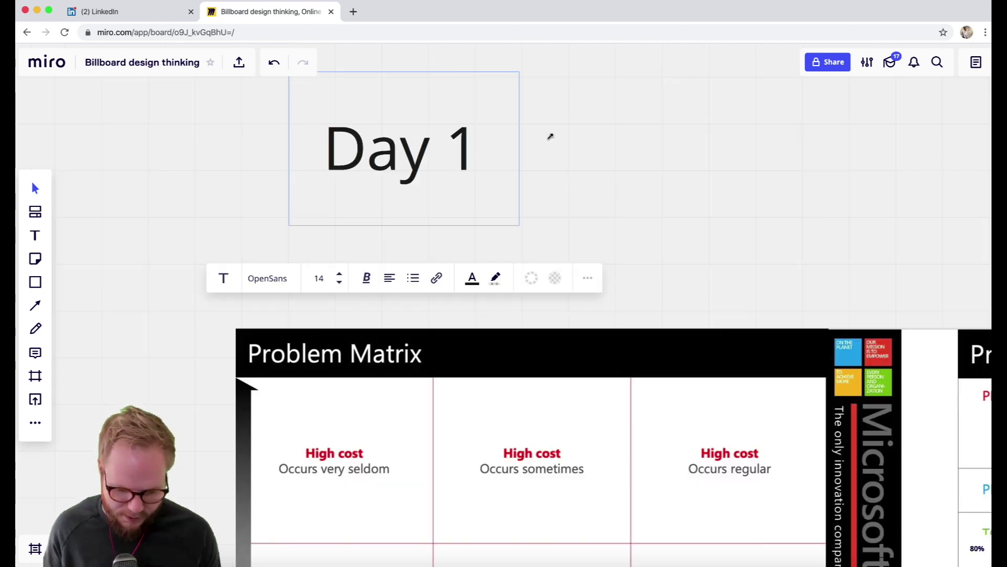
scroll(472, 326, "down", 5)
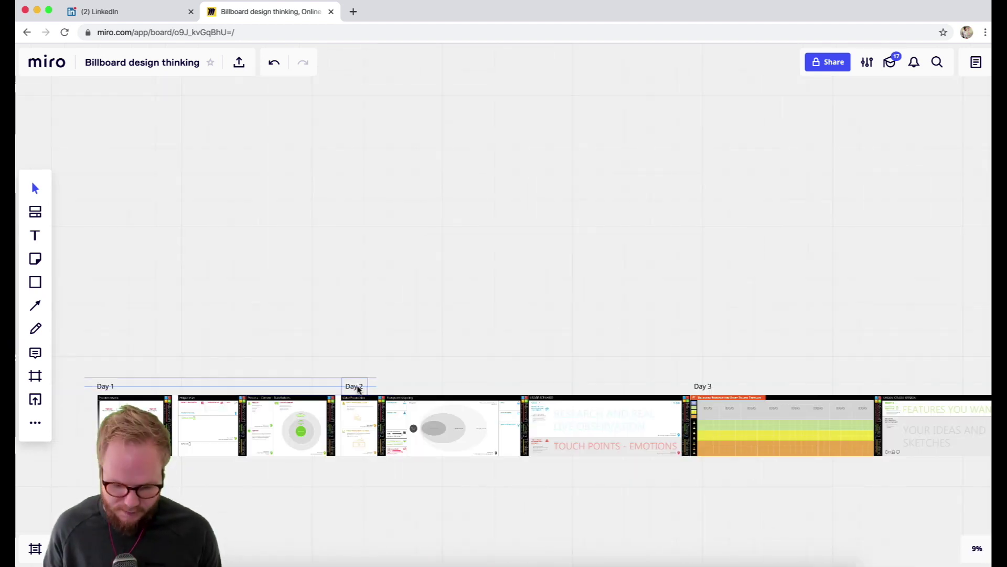
left_click(359, 389)
scroll(412, 462, "down", 3)
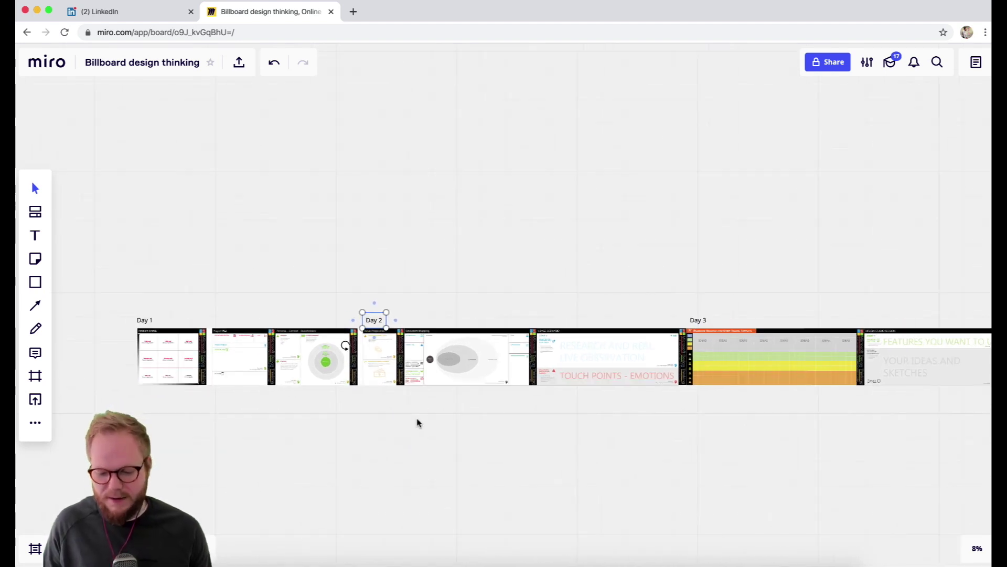
left_click(349, 458)
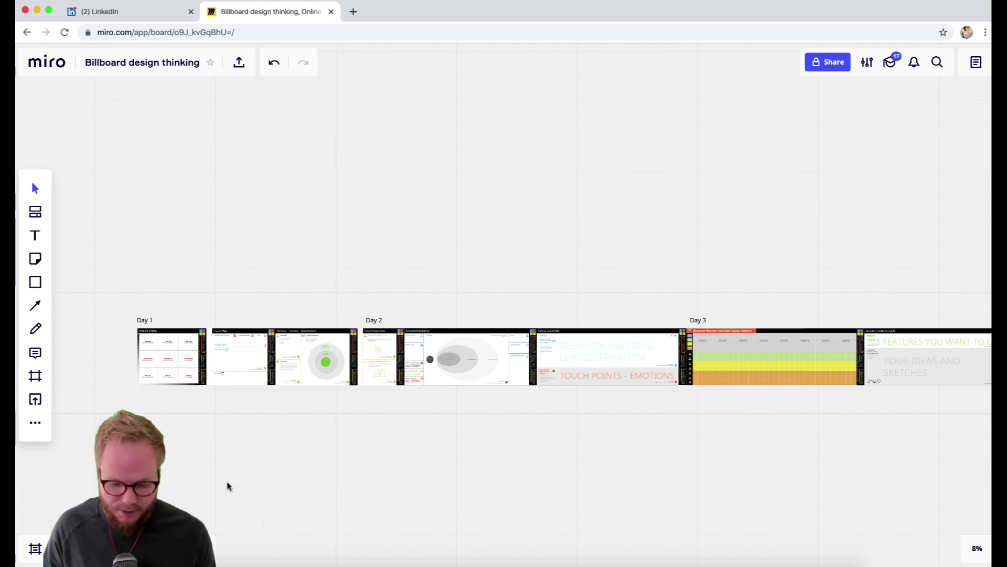
left_click_drag(229, 486, 413, 459)
scroll(332, 323, "up", 5)
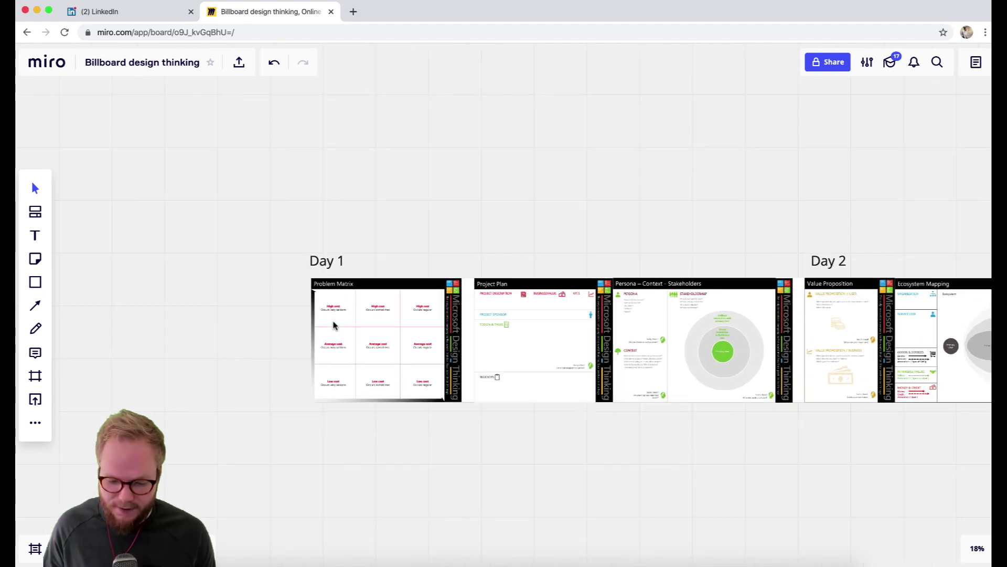
scroll(333, 324, "up", 5)
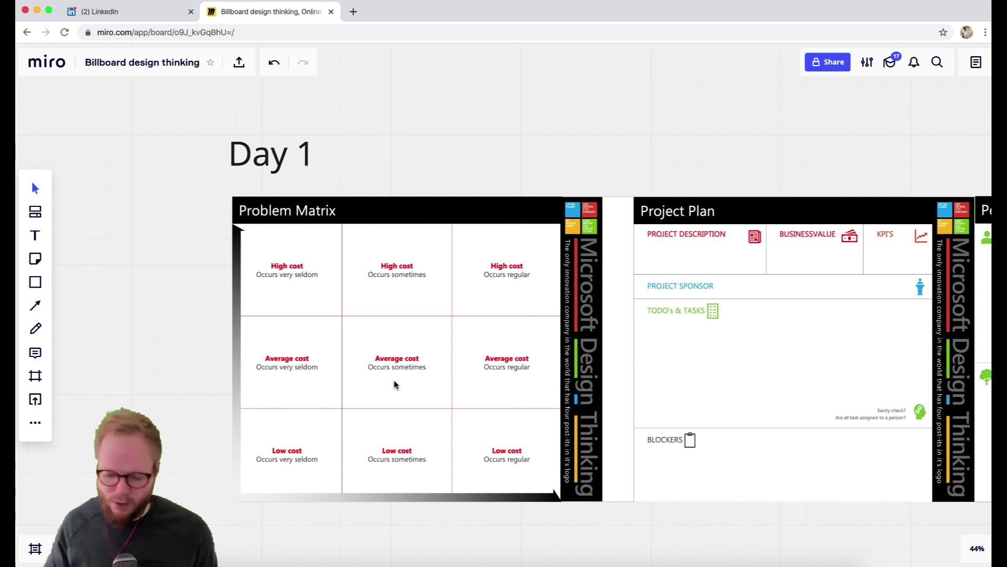
scroll(640, 356, "right", 10)
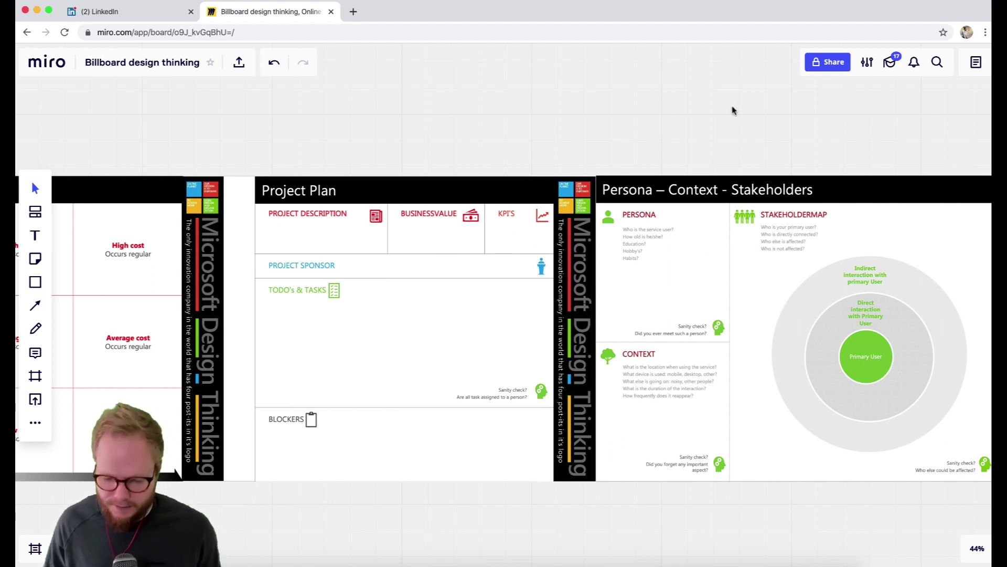
scroll(713, 117, "right", 5)
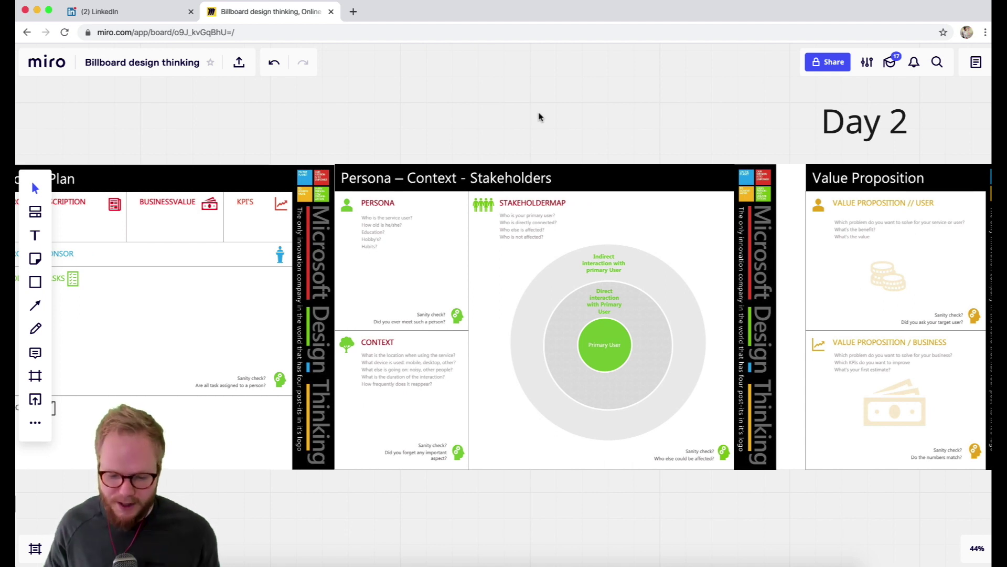
Pan right past Ecosystem Mapping and Usage Scenario until the Day 3 Billboard Research template appears.
scroll(583, 101, "right", 2)
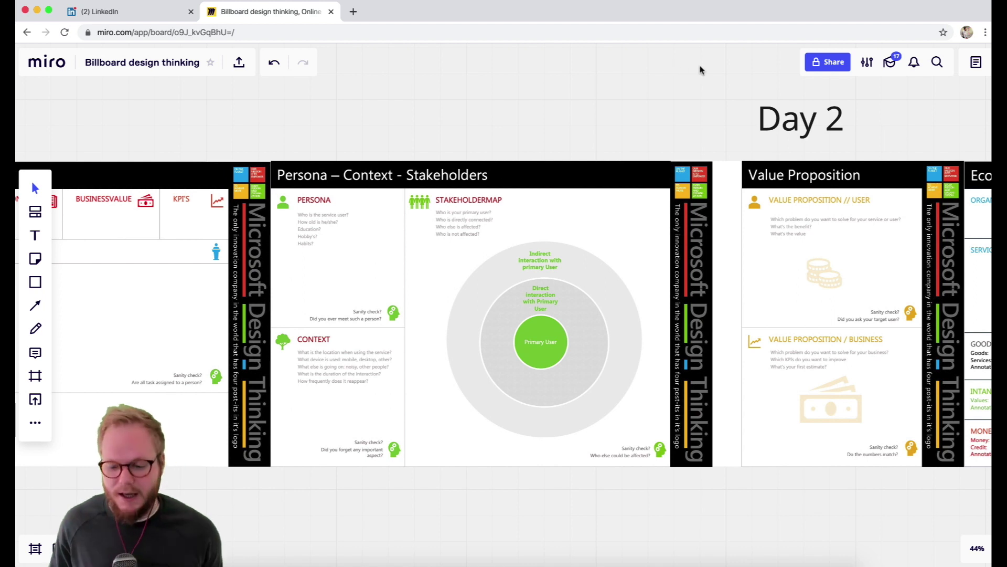
left_click_drag(700, 70, 340, 93)
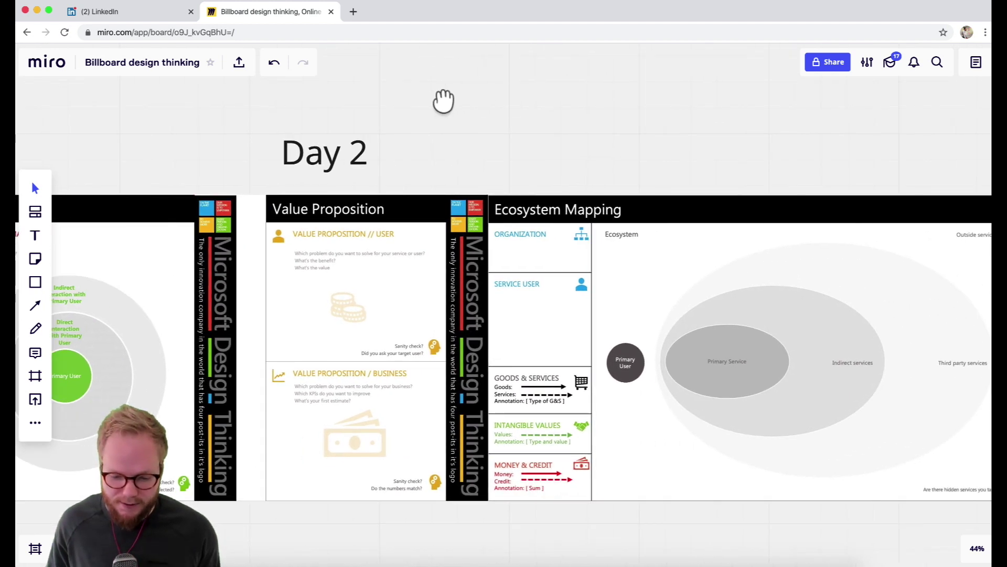
left_click_drag(443, 99, 418, 108)
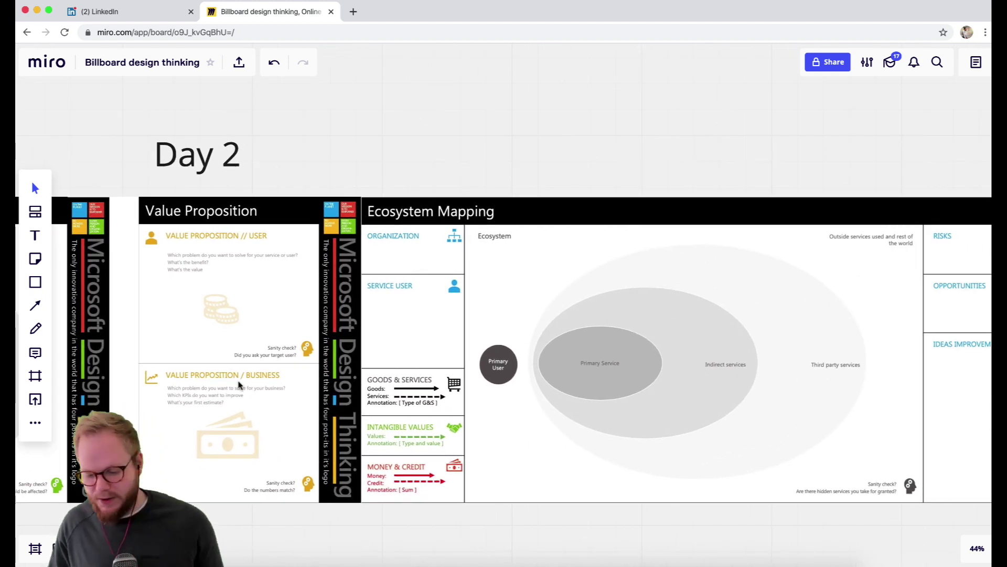
scroll(467, 260, "right", 5)
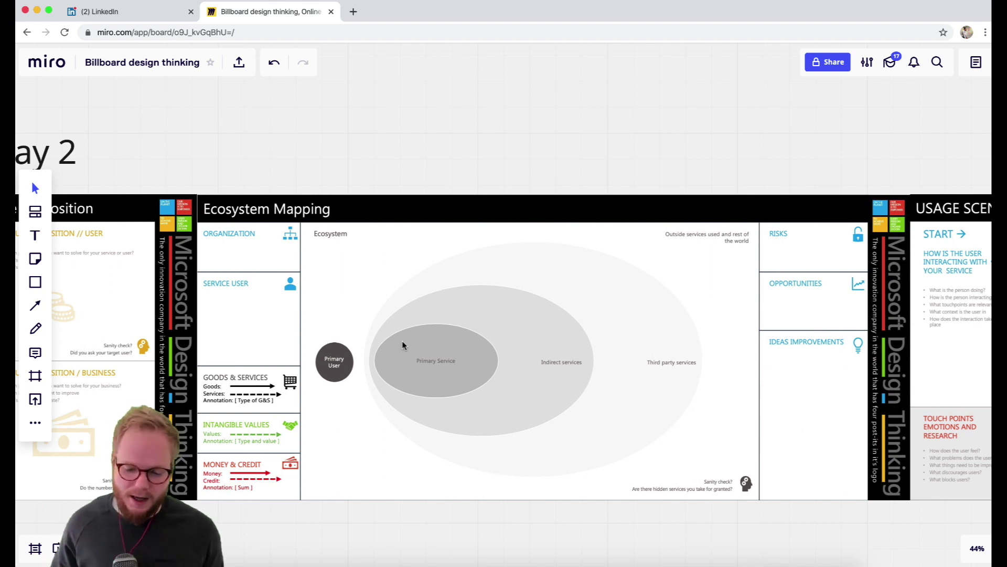
left_click_drag(715, 147, 502, 117)
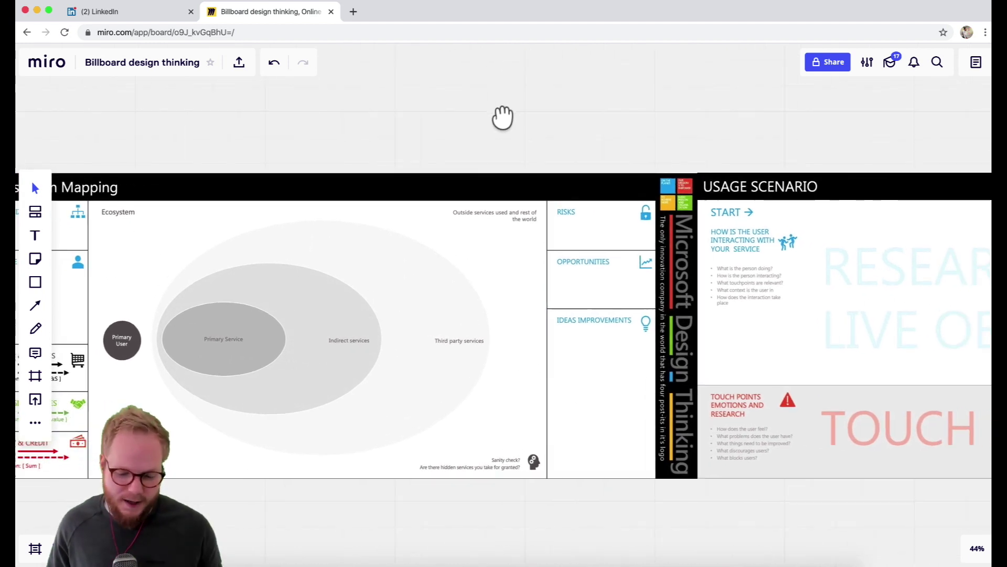
left_click_drag(592, 113, 479, 108)
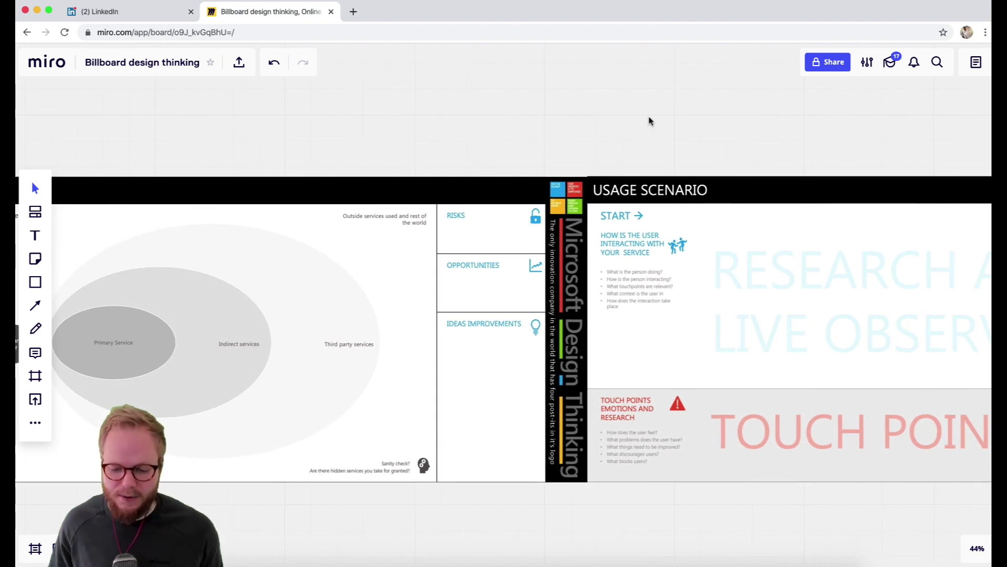
left_click_drag(650, 121, 580, 124)
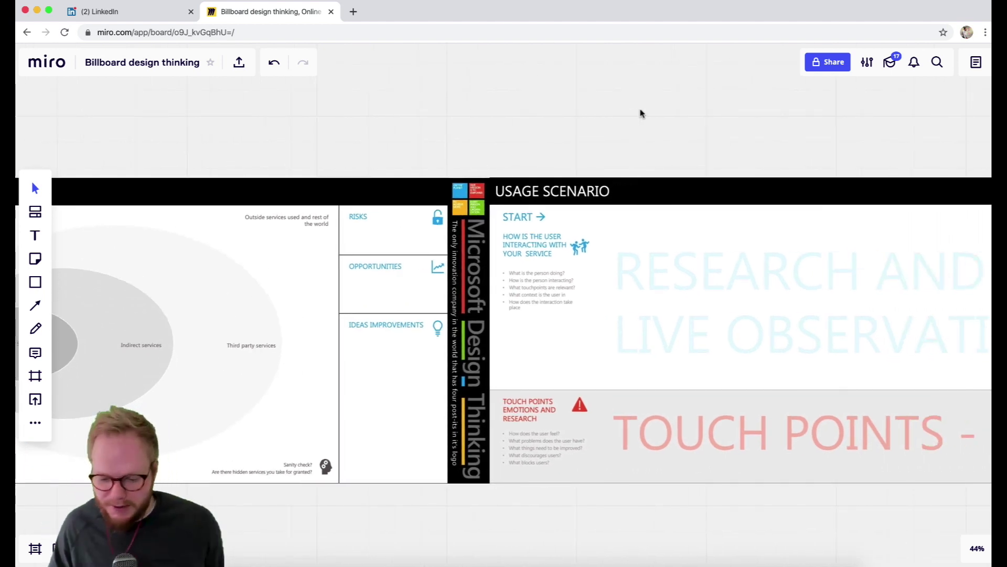
left_click_drag(698, 99, 487, 103)
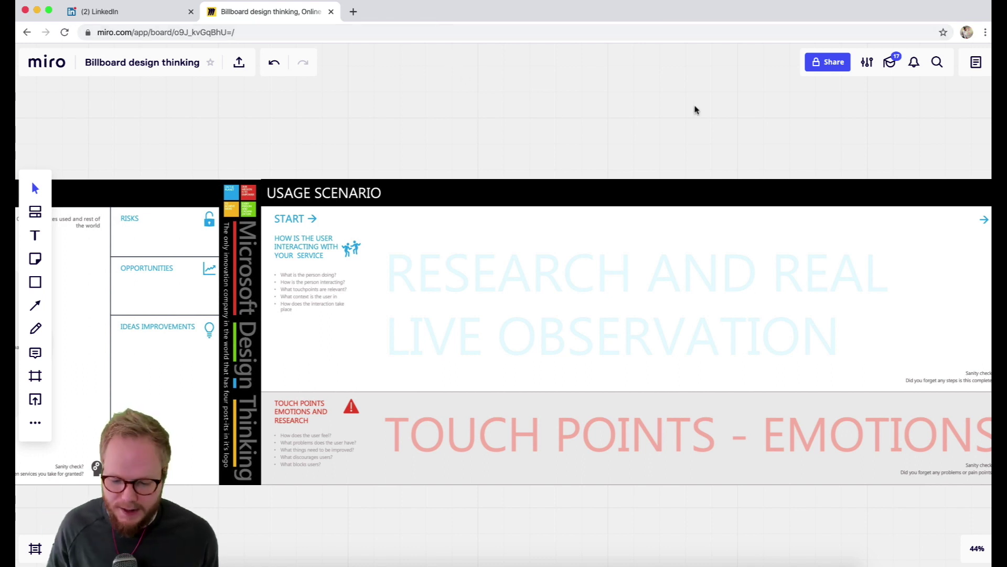
left_click_drag(614, 101, 518, 105)
scroll(591, 134, "right", 5)
Scroll right to the Design Studio Session template.
scroll(556, 140, "right", 10)
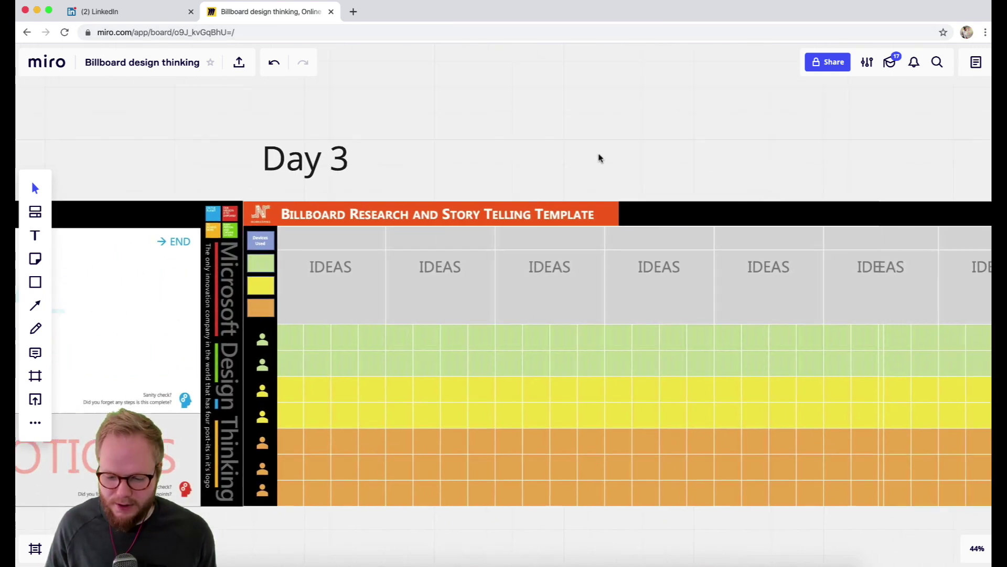
scroll(358, 169, "right", 15)
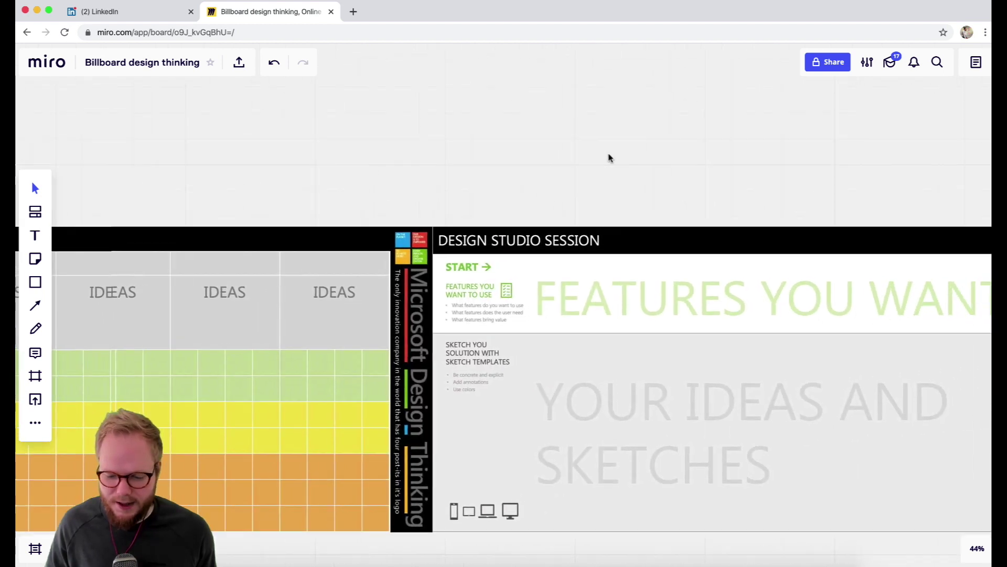
scroll(428, 143, "right", 5)
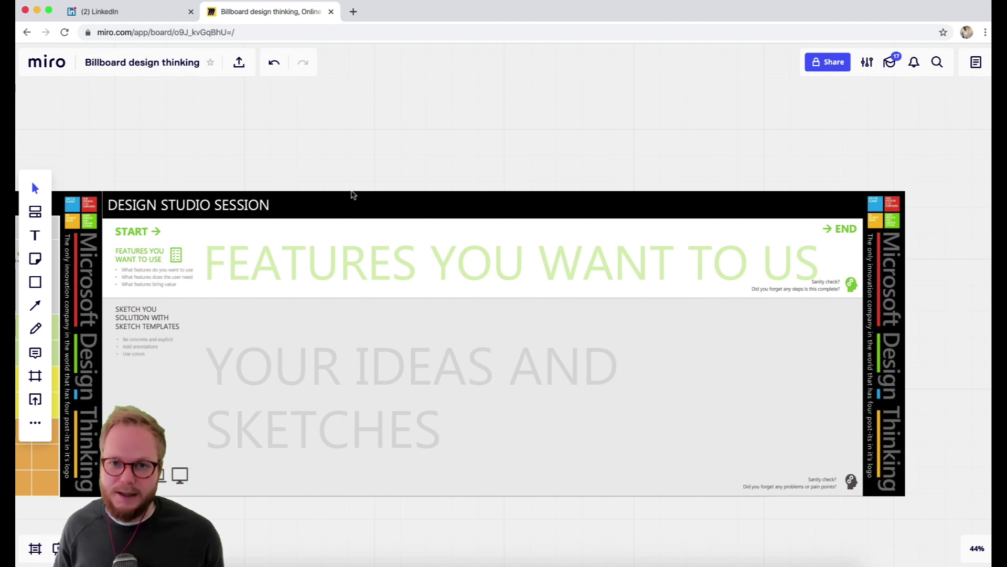
Zoom out to about 9% and centre the whole Day 1 to Day 3 template row.
scroll(497, 211, "down", 5)
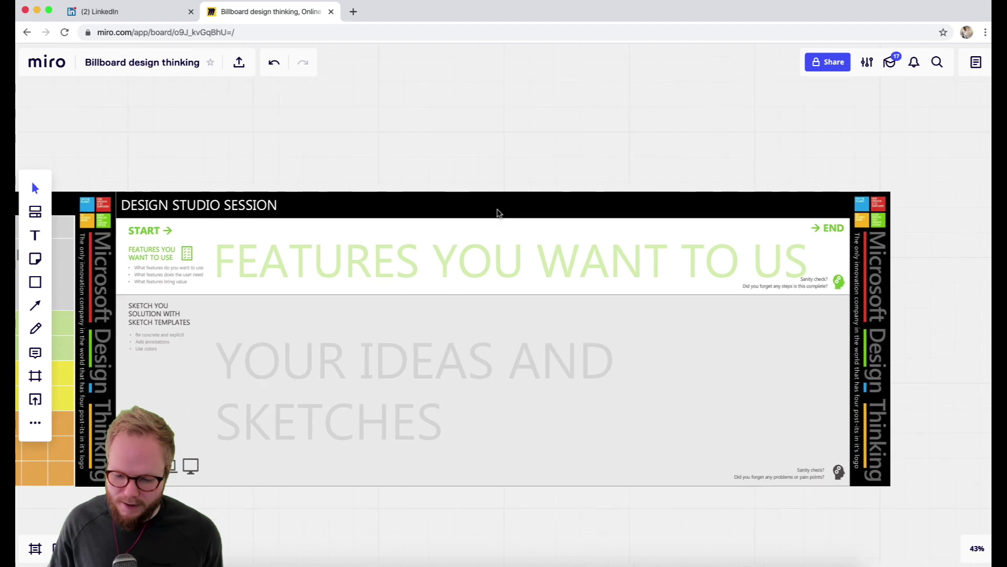
left_click_drag(407, 401, 677, 407)
scroll(678, 407, "down", 3)
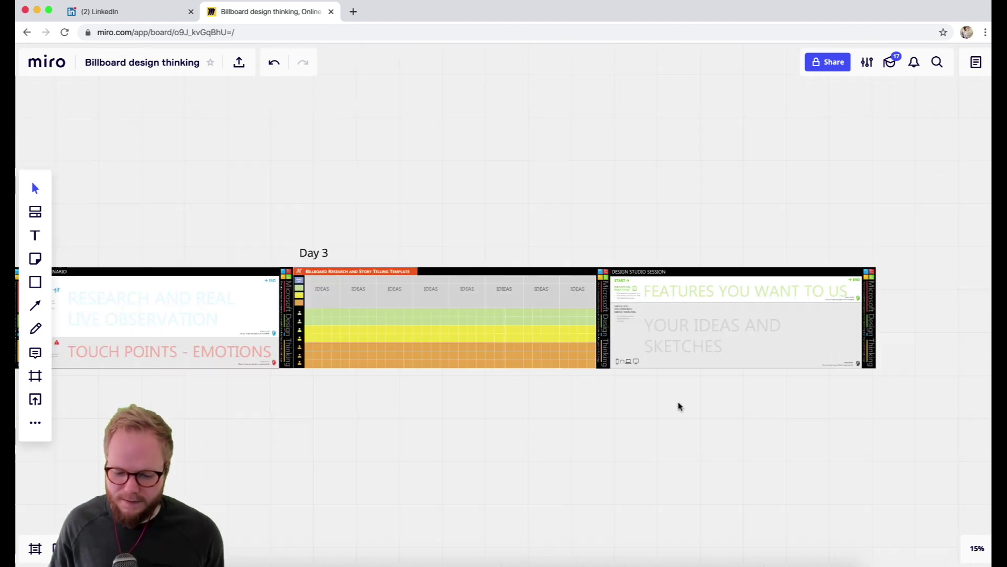
scroll(711, 398, "down", 3)
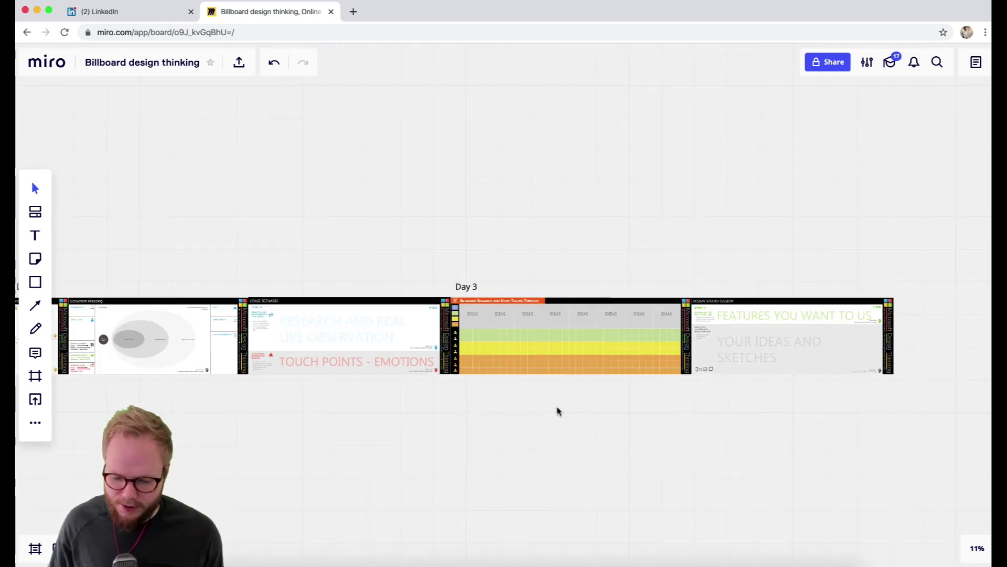
scroll(620, 373, "left", 2)
scroll(621, 380, "down", 1)
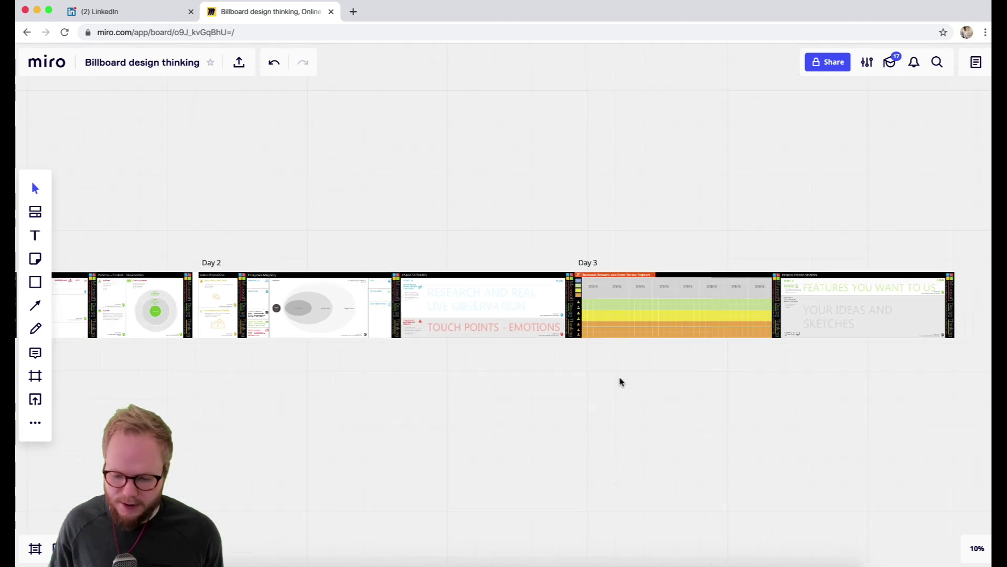
scroll(524, 382, "down", 1)
scroll(173, 335, "left", 2)
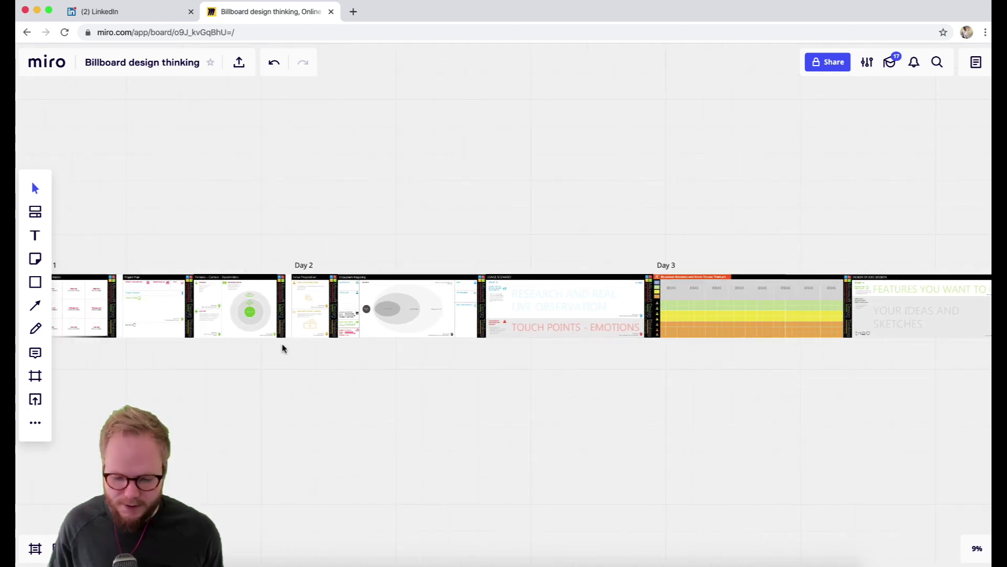
scroll(283, 346, "down", 1)
left_click_drag(278, 376, 290, 354)
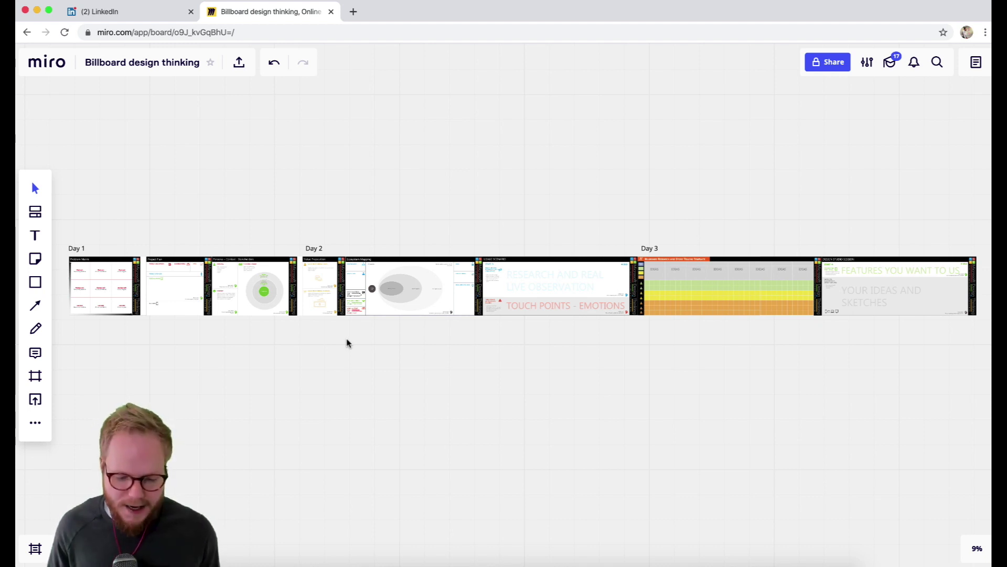
Zoom in around the Day 1 frames to about 13%.
scroll(105, 286, "up", 5)
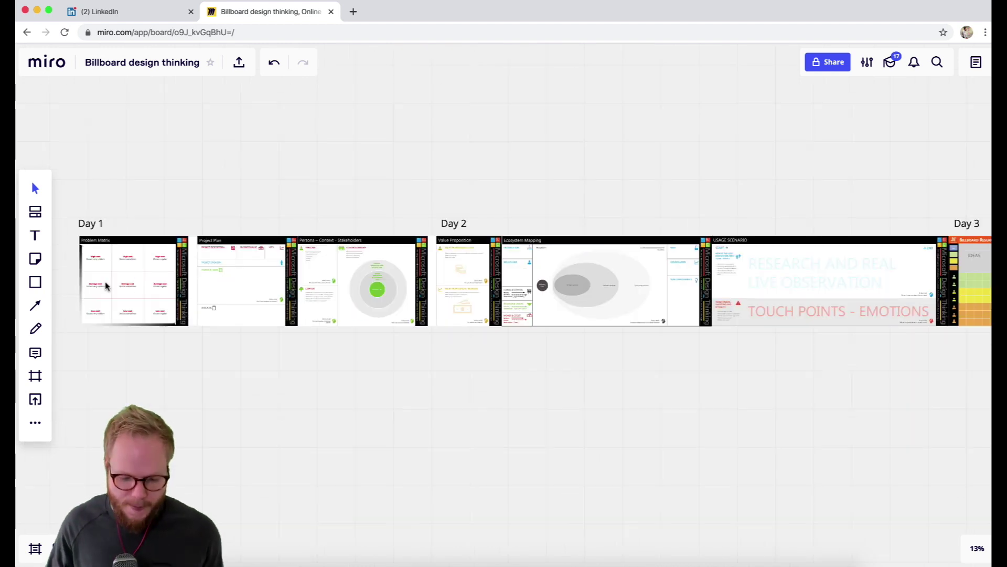
scroll(294, 389, "left", 3)
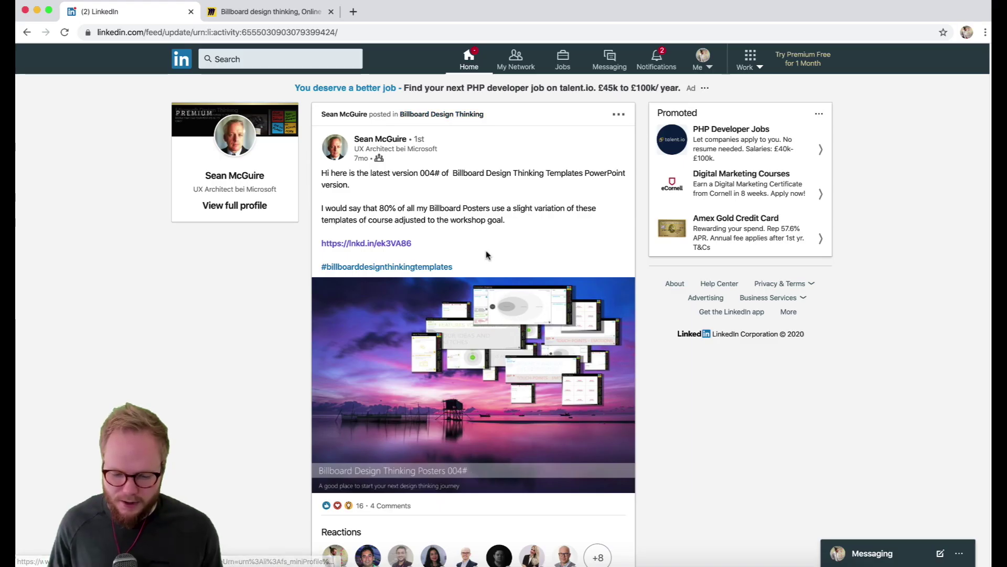
scroll(489, 380, "down", 1)
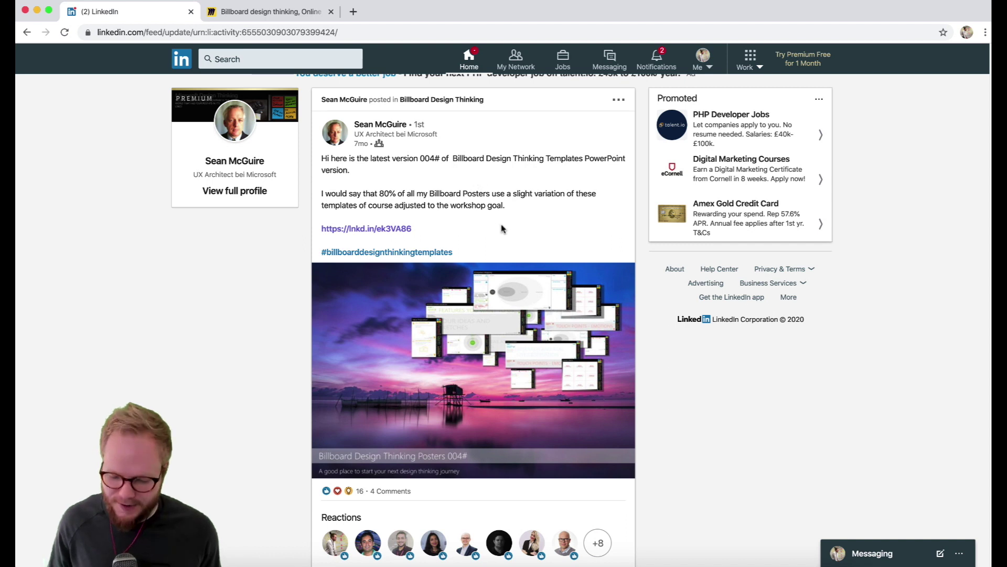
scroll(503, 227, "down", 1)
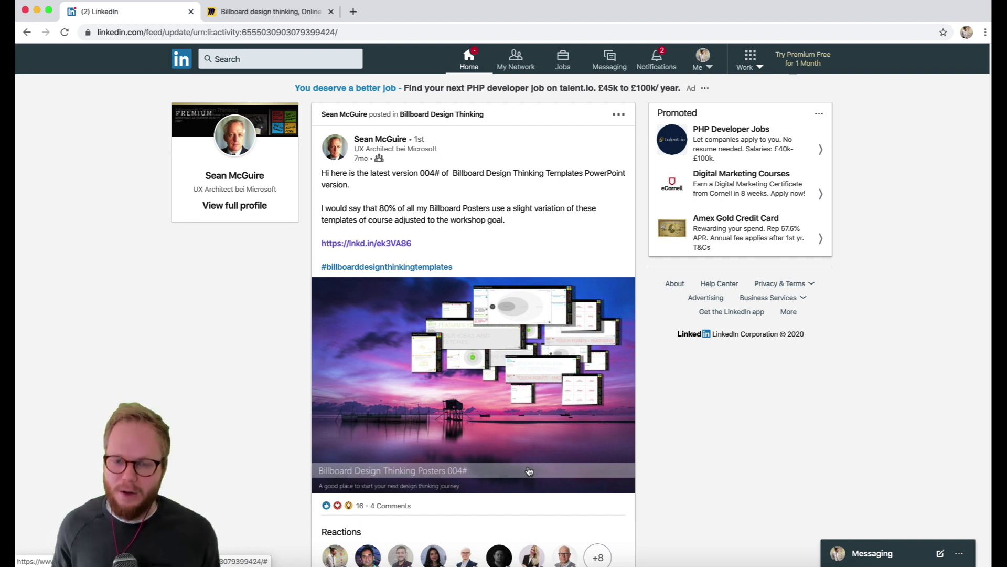
left_click(245, 15)
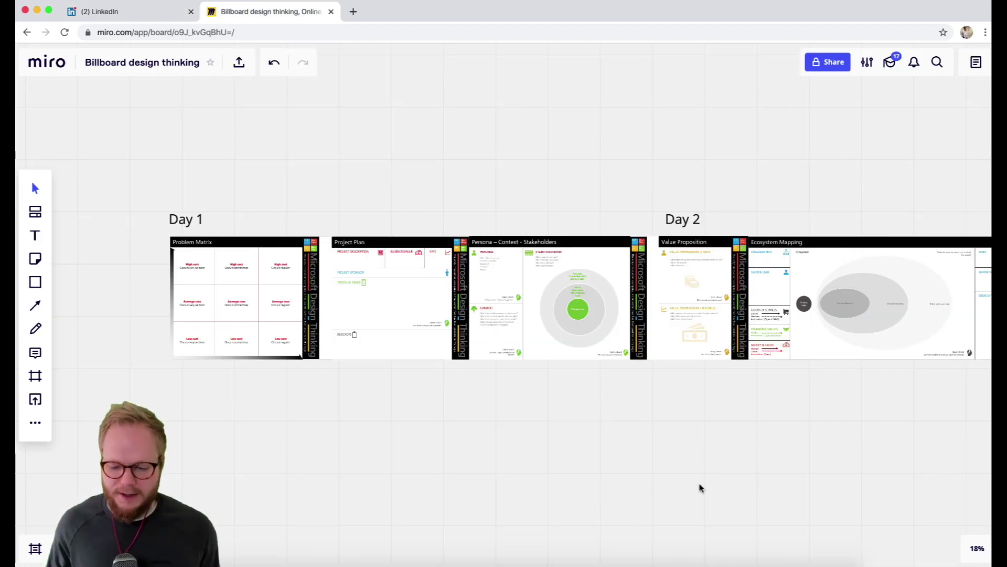
Drag the canvas left to show Day 2 and the Usage Scenario template.
left_click_drag(700, 485, 526, 473)
scroll(530, 468, "down", 1)
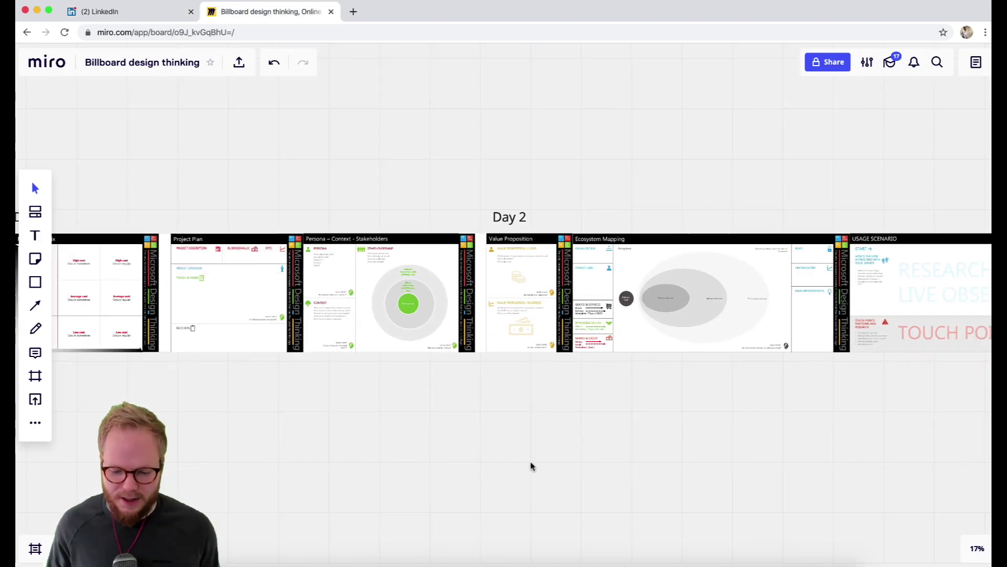